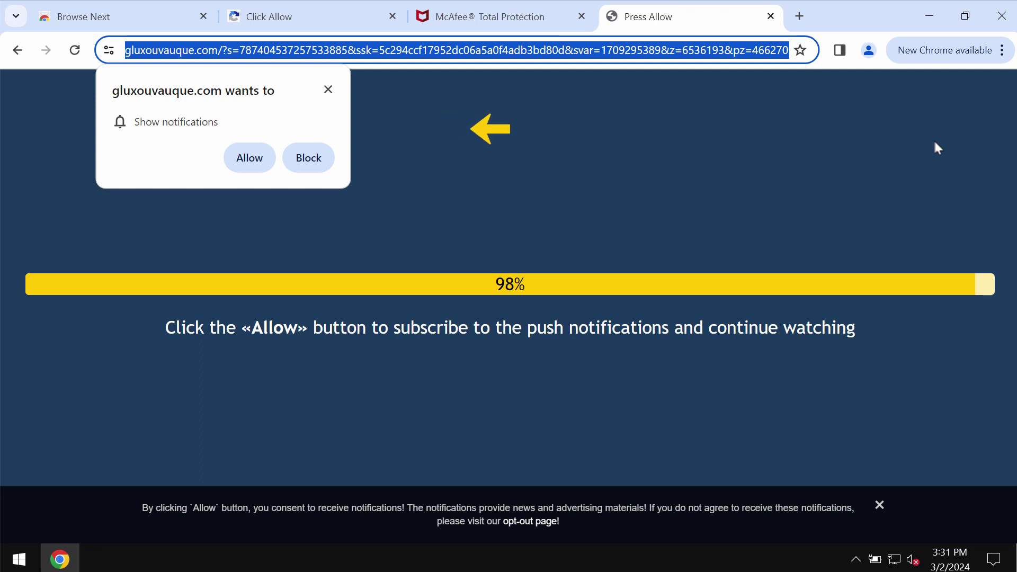
# - Allow gluxouvauque.com notifications, add a new tab, and close the section 508 search tab
pyautogui.click(244, 158)
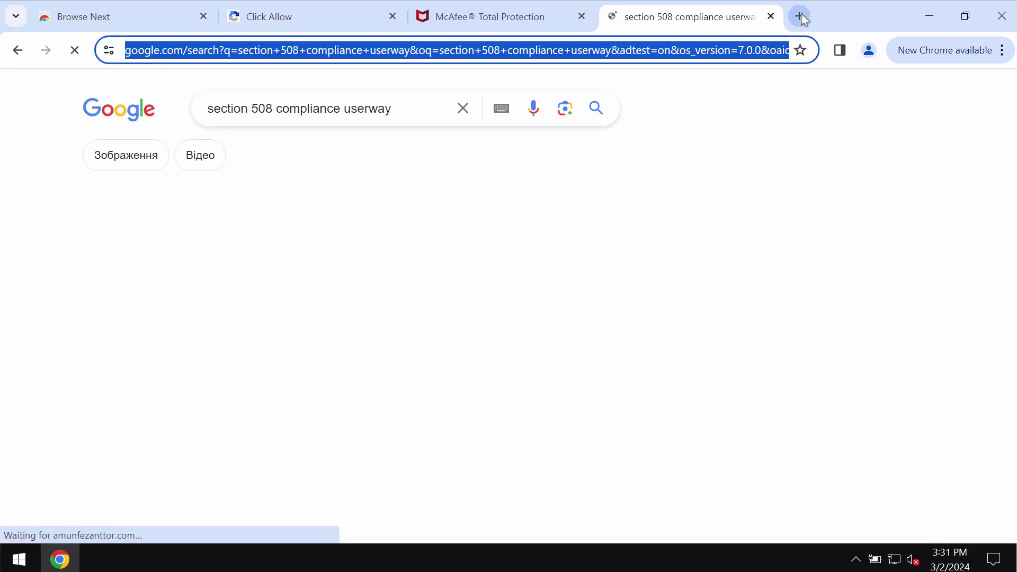
pyautogui.click(800, 16)
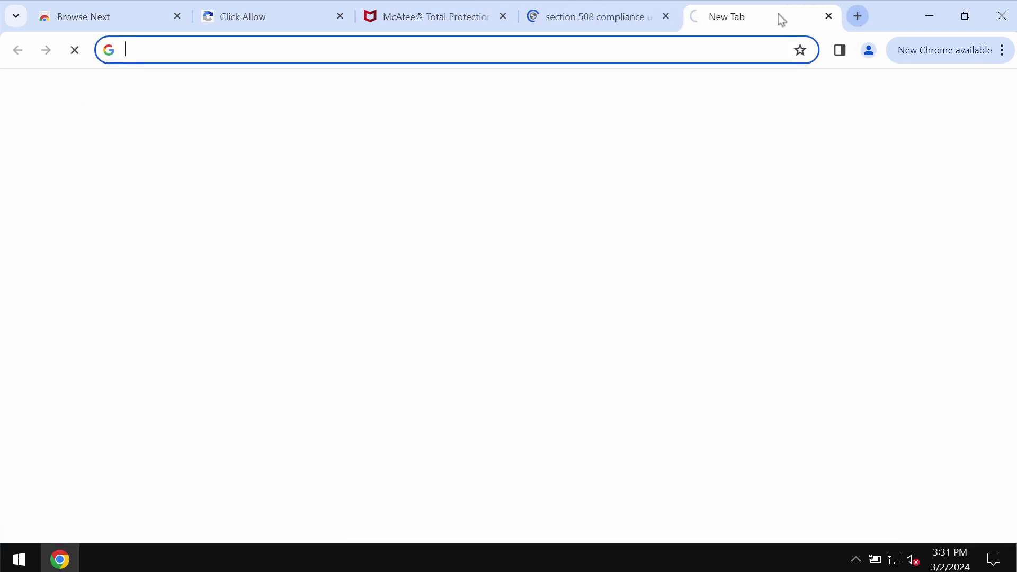
pyautogui.click(659, 16)
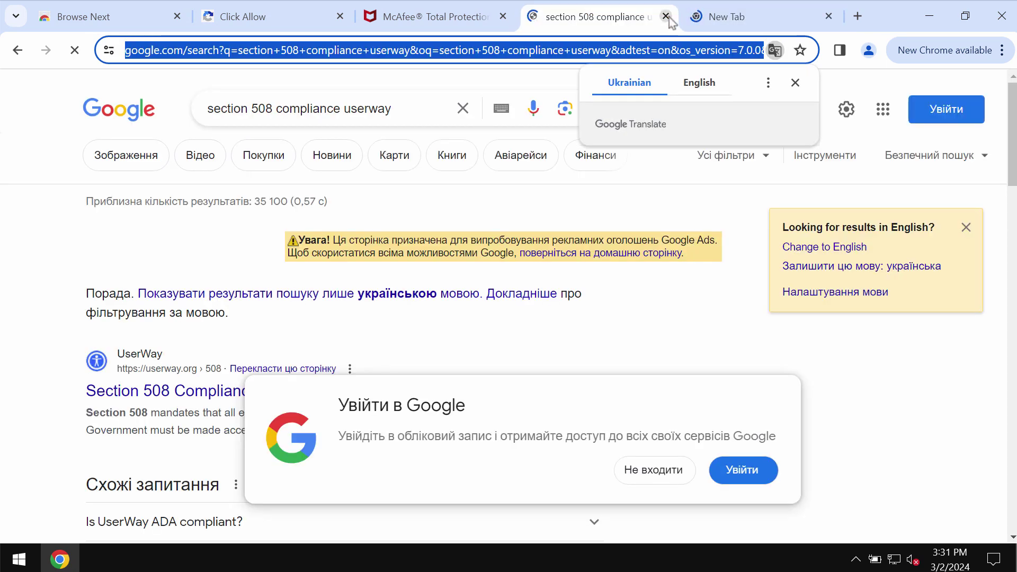
pyautogui.click(666, 16)
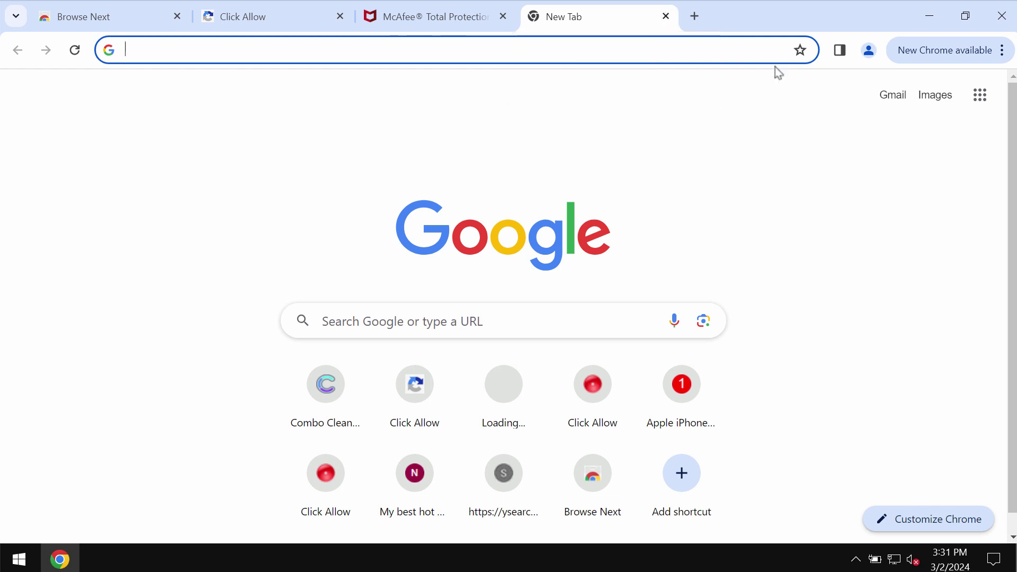
# - Go to Chrome's Settings > Privacy and security > Site settings > Notifications page
pyautogui.click(967, 56)
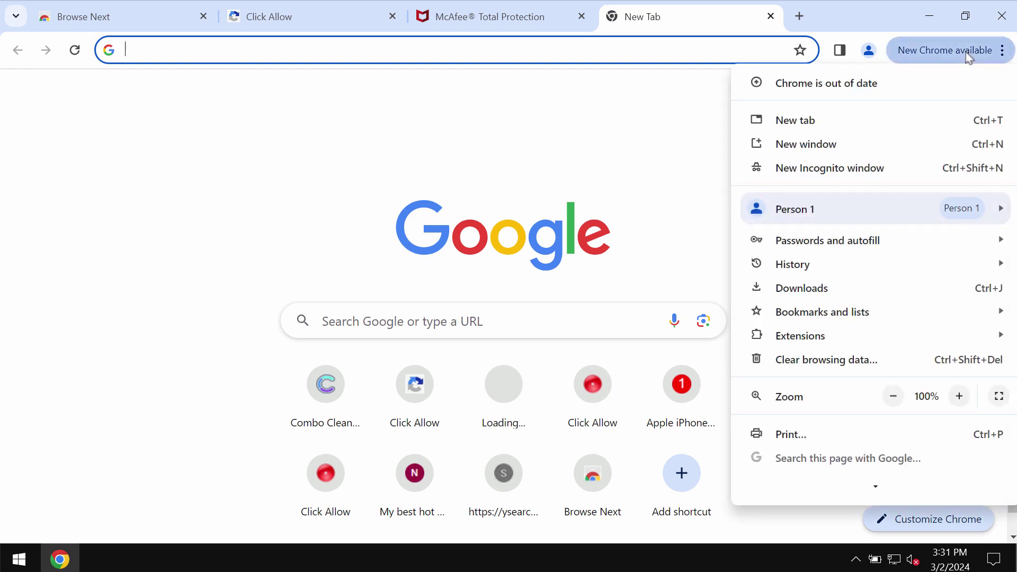
pyautogui.scroll(-3, 867, 345)
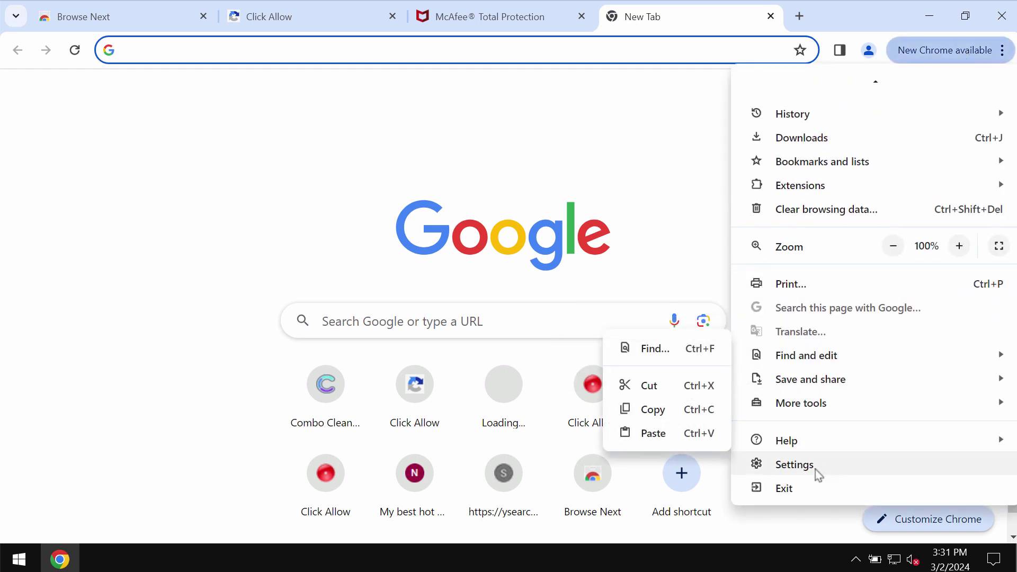
pyautogui.click(815, 469)
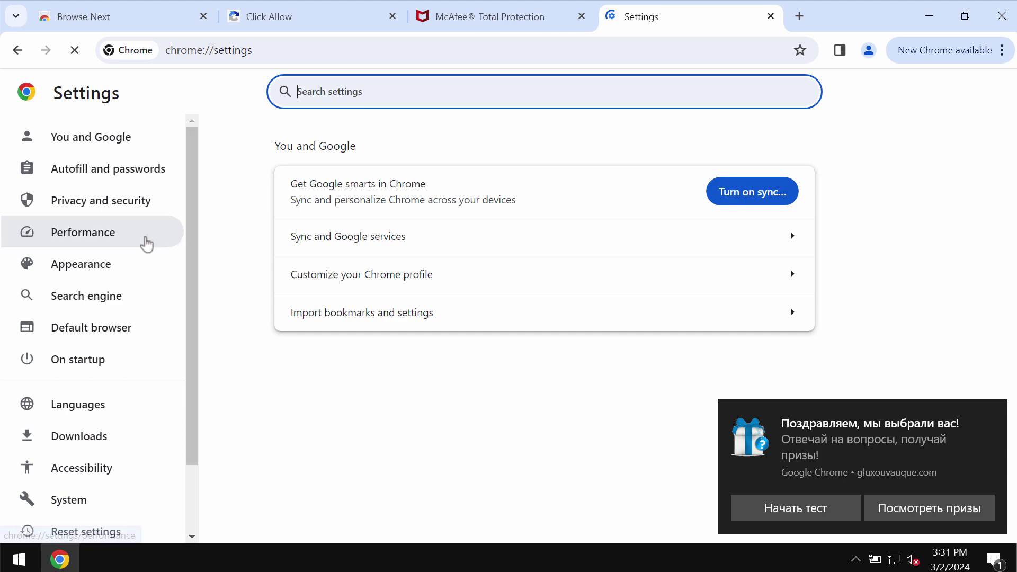
pyautogui.click(101, 200)
pyautogui.scroll(-1, 447, 460)
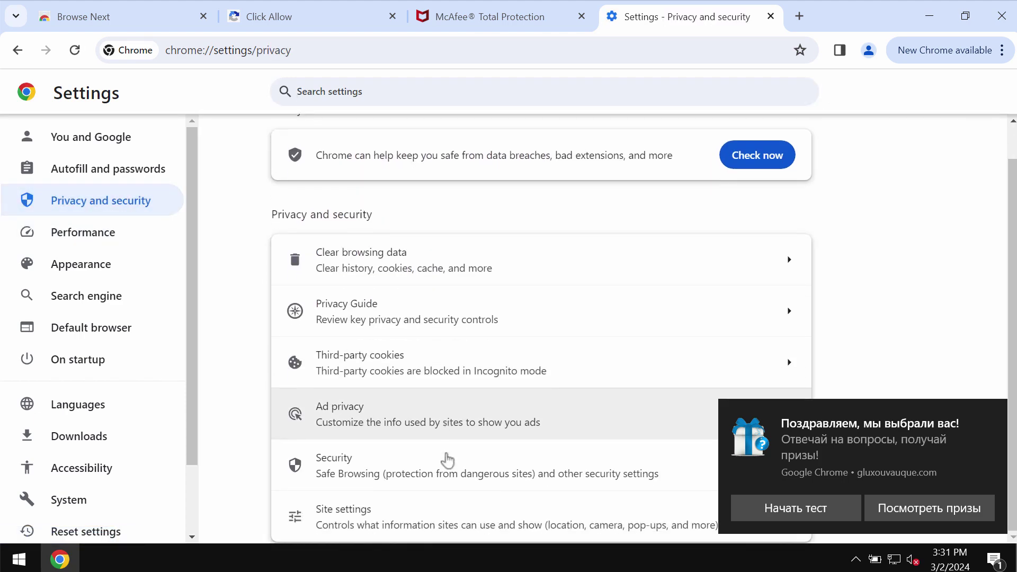
pyautogui.click(407, 512)
pyautogui.scroll(-6, 449, 430)
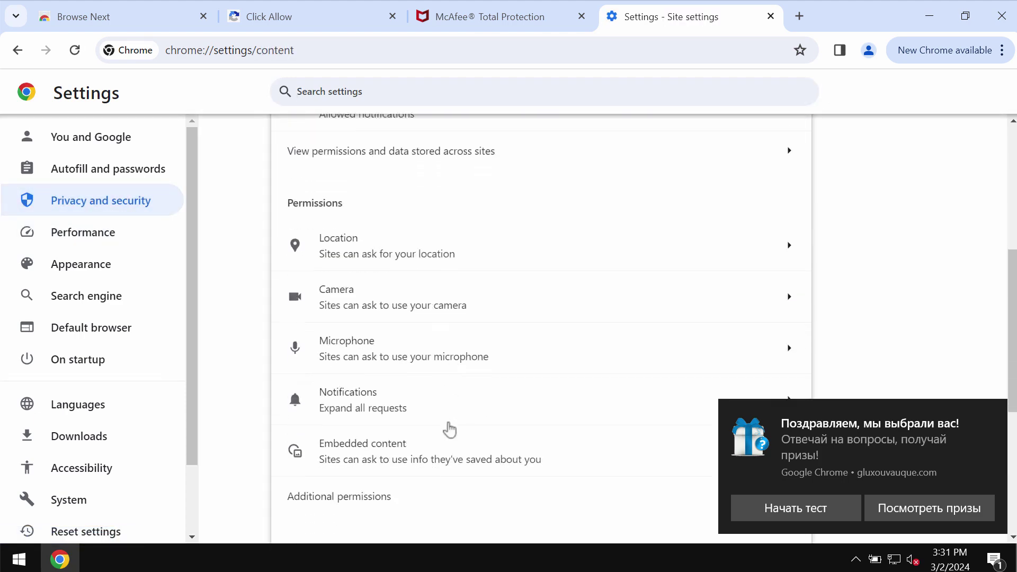
pyautogui.scroll(-3, 447, 431)
pyautogui.click(545, 268)
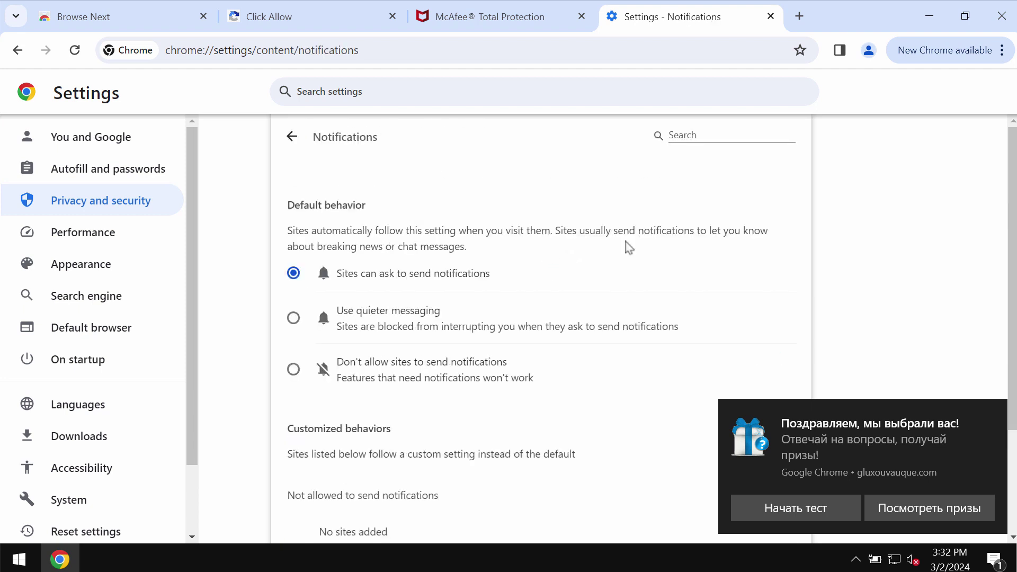
pyautogui.scroll(-3, 627, 246)
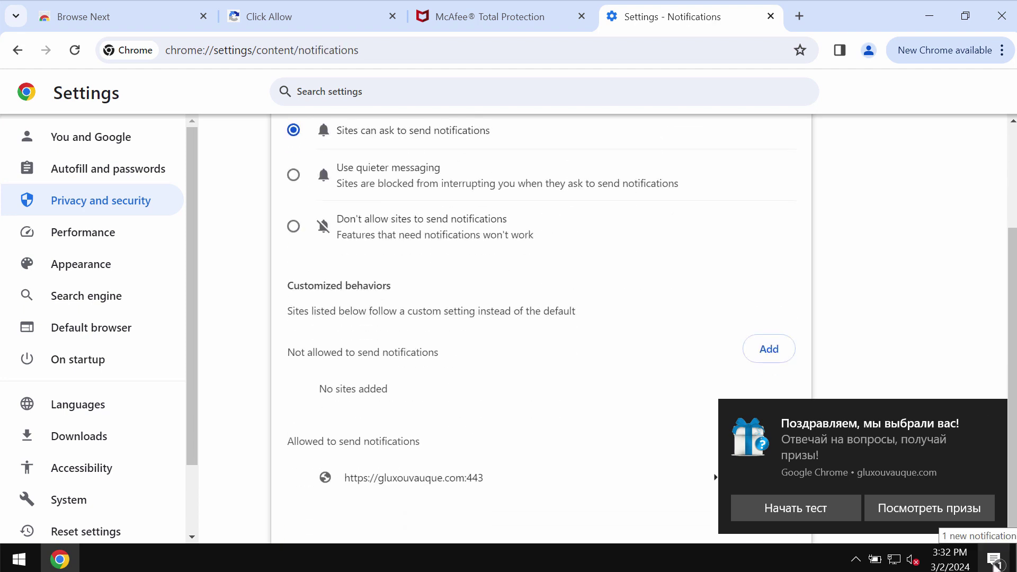
# - Dismiss the Windows notification centre and remove gluxouvauque.com from the allowed sites
pyautogui.click(994, 560)
pyautogui.click(981, 473)
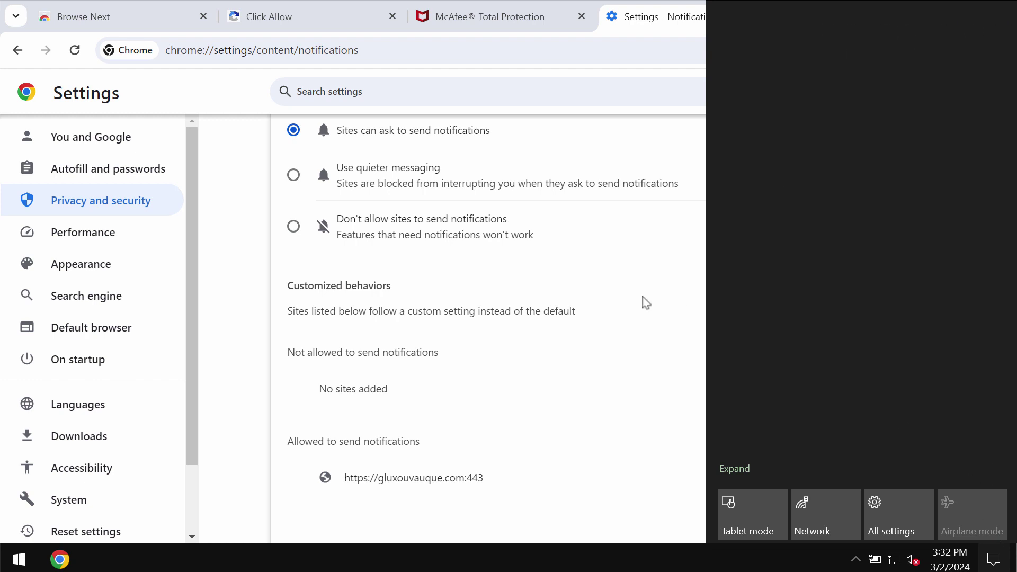
pyautogui.click(644, 302)
pyautogui.click(774, 477)
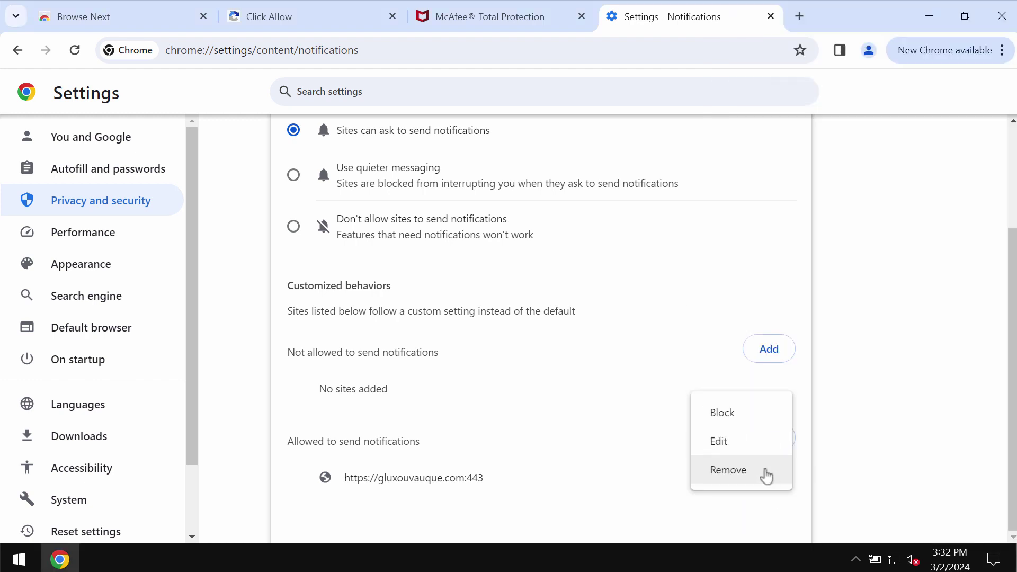
# - Load combocleaner.com, minimize Chrome, and launch Combo Cleaner from its desktop icon
pyautogui.click(518, 55)
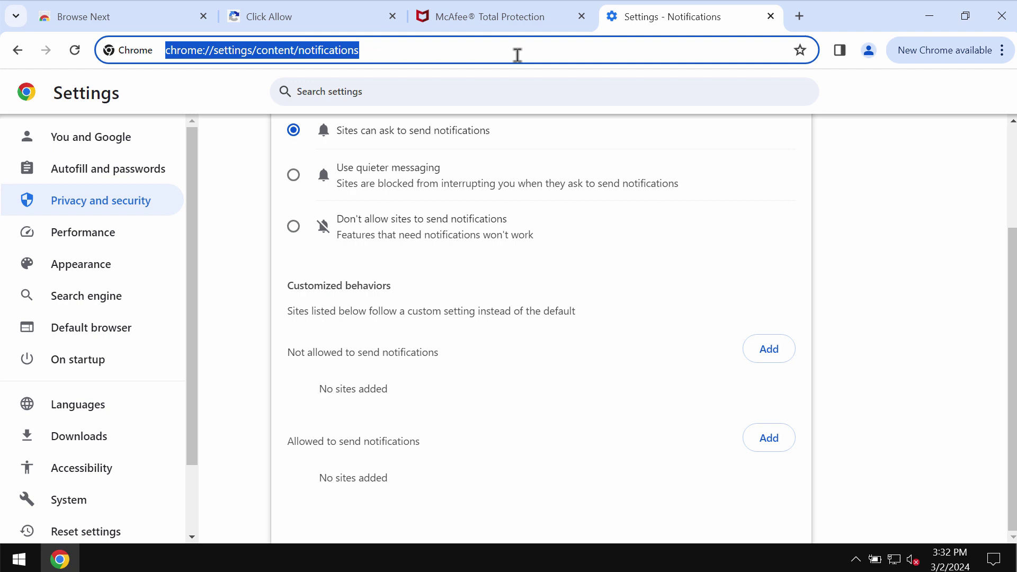
pyautogui.write('c')
pyautogui.press('Return')
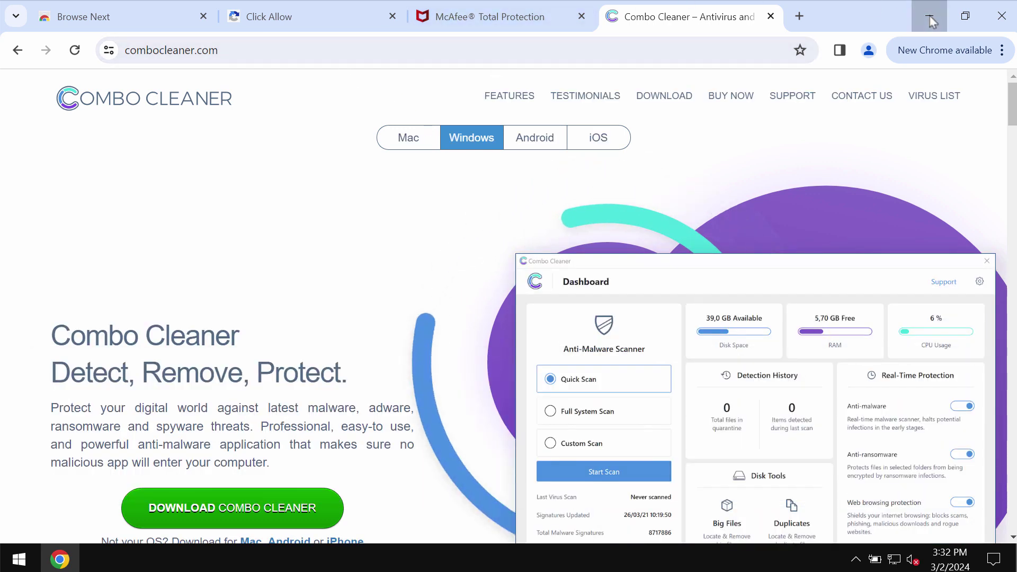
pyautogui.click(929, 16)
pyautogui.doubleClick(40, 294)
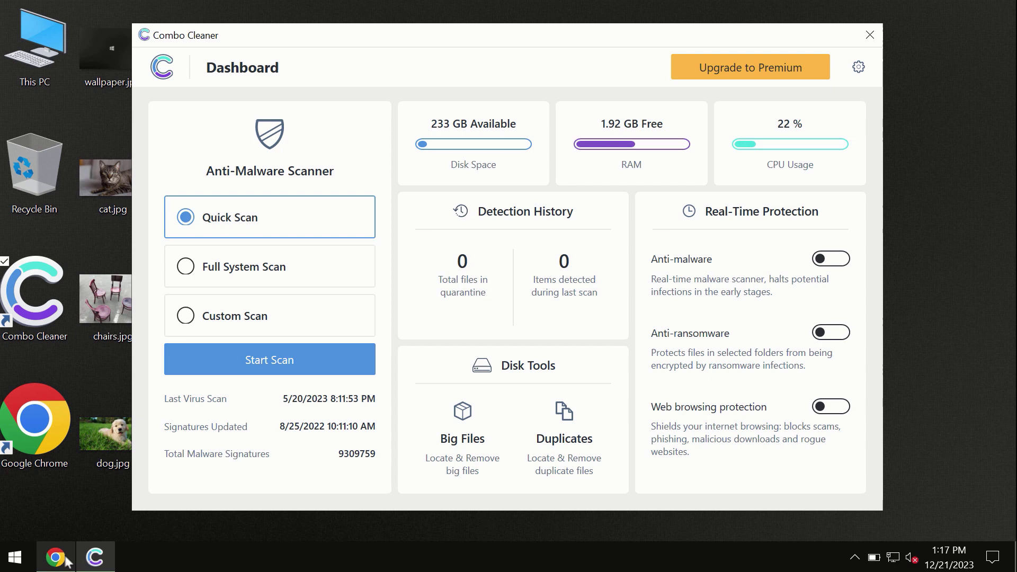
pyautogui.moveTo(59, 560)
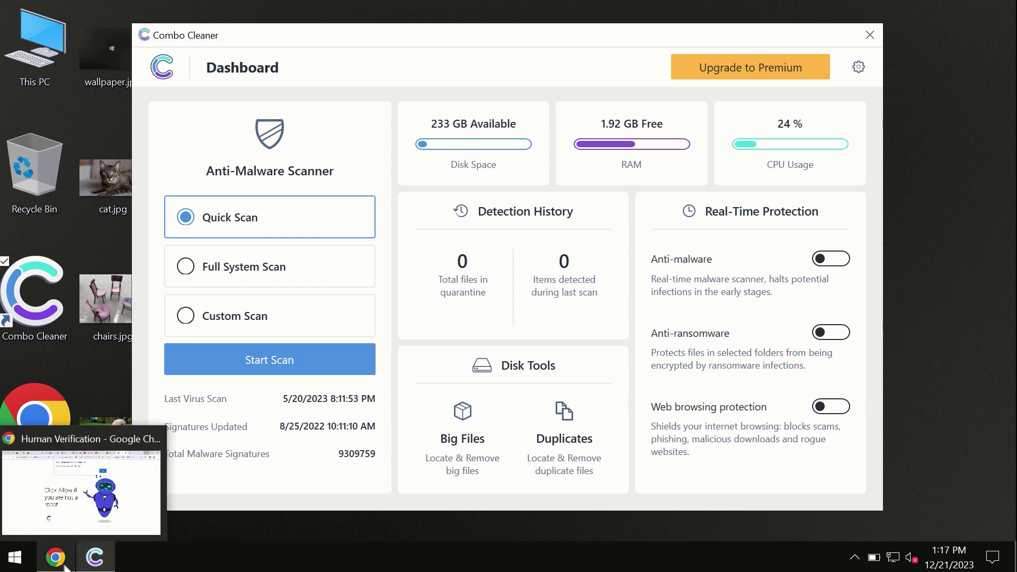
pyautogui.click(73, 565)
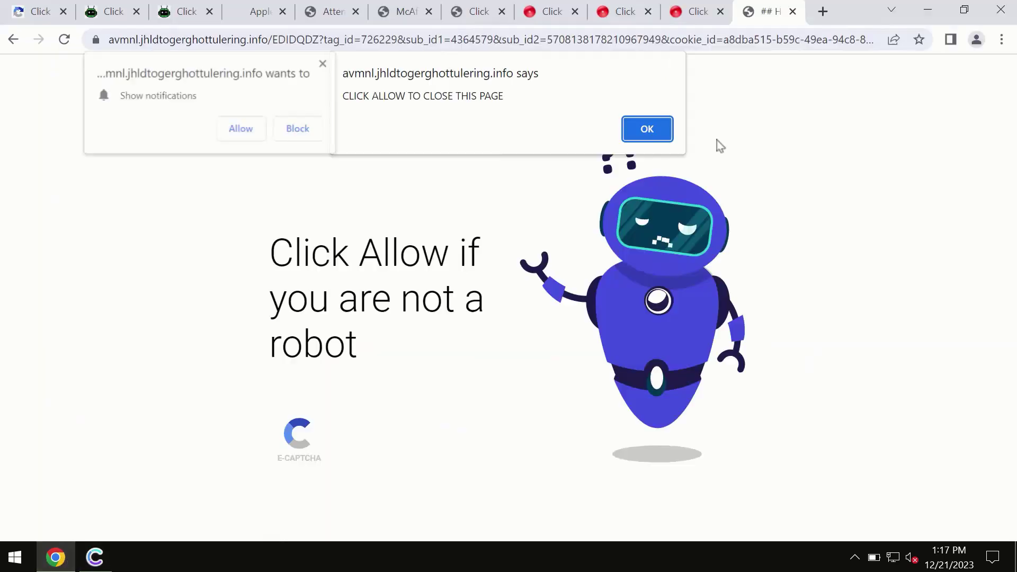
pyautogui.click(823, 12)
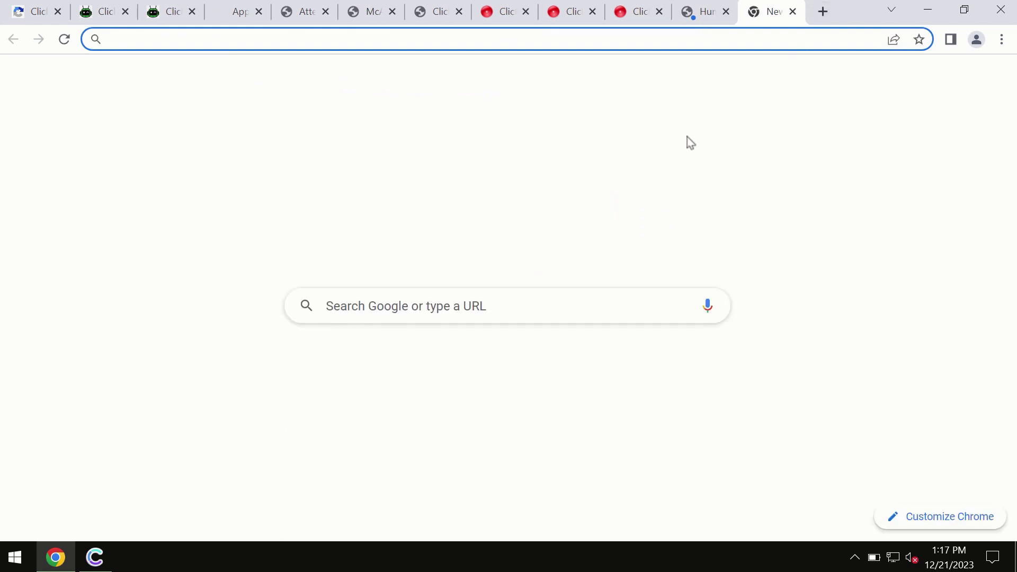
pyautogui.write('c')
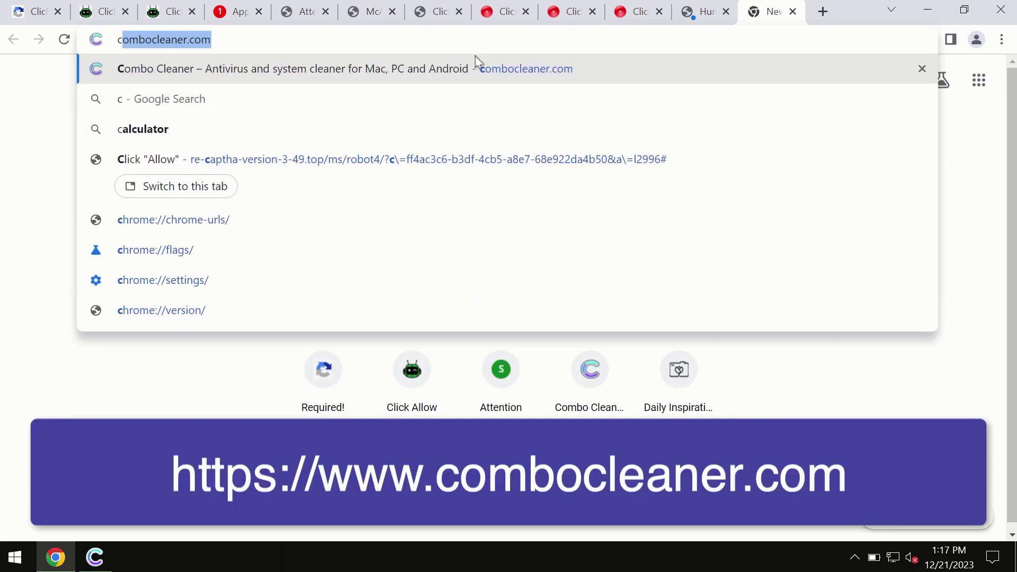
pyautogui.click(476, 60)
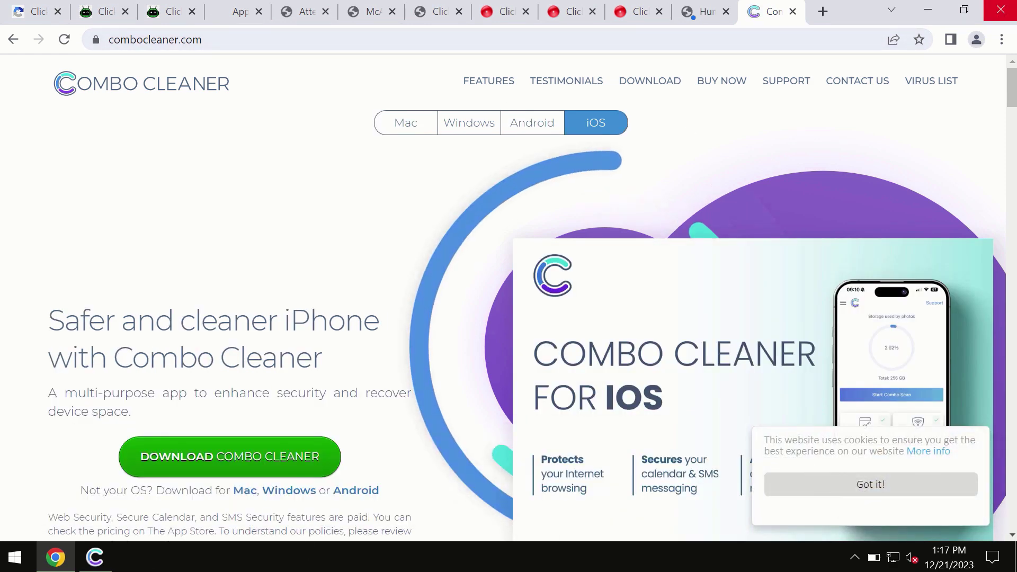
pyautogui.click(927, 10)
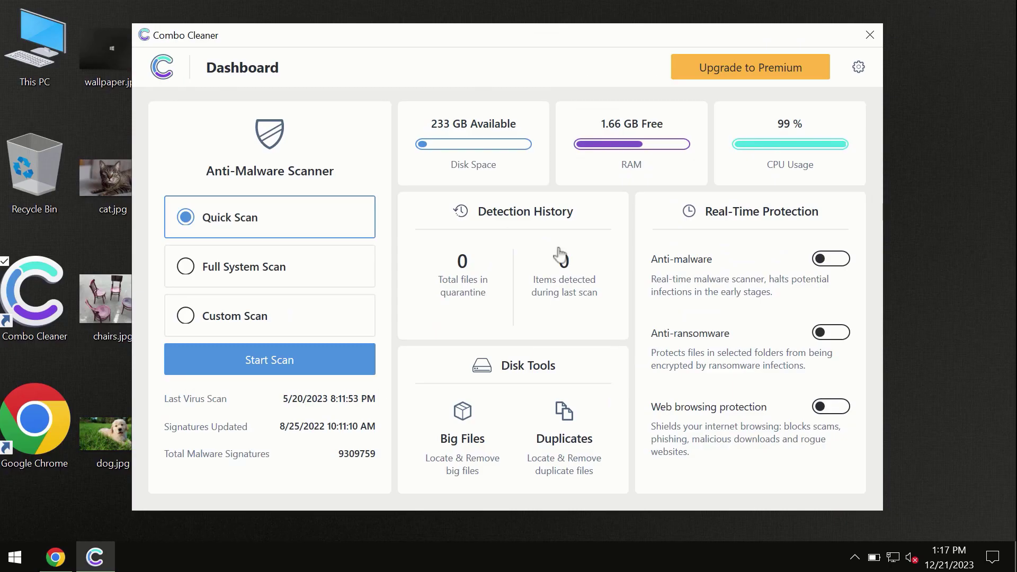
# - Run a Combo Cleaner Quick Scan that finds six spam ad items
pyautogui.click(267, 365)
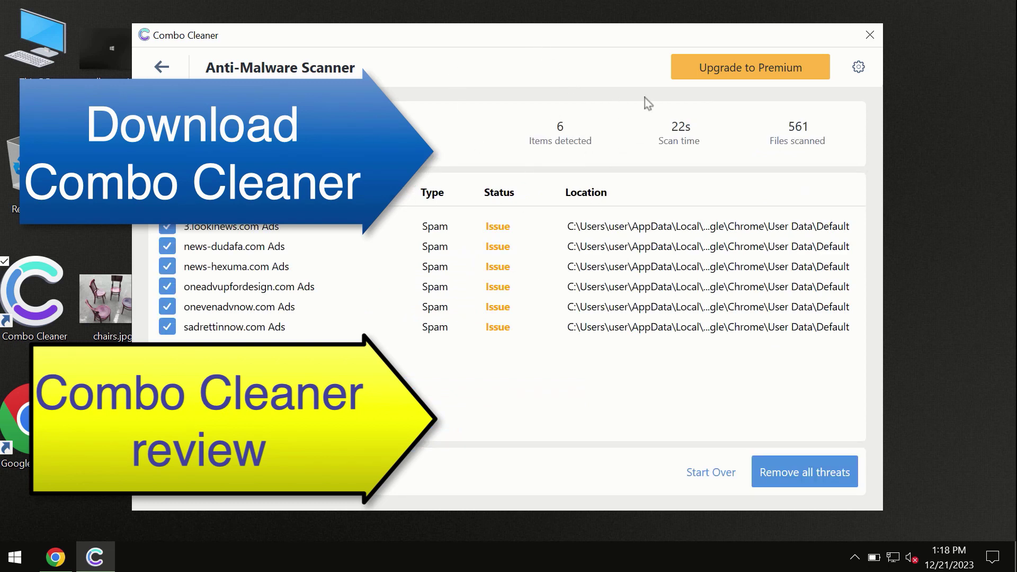
pyautogui.click(728, 77)
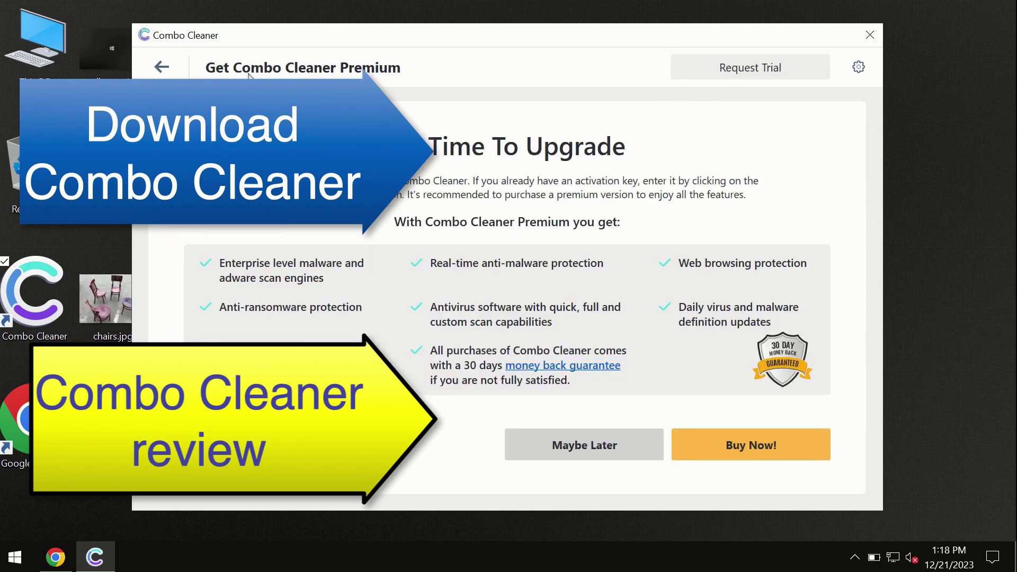
pyautogui.click(164, 67)
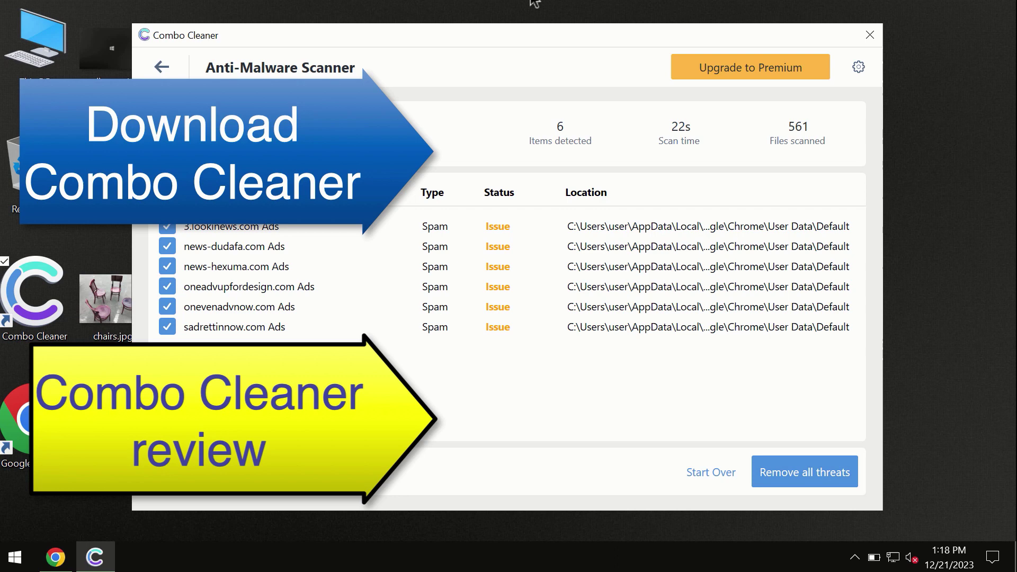